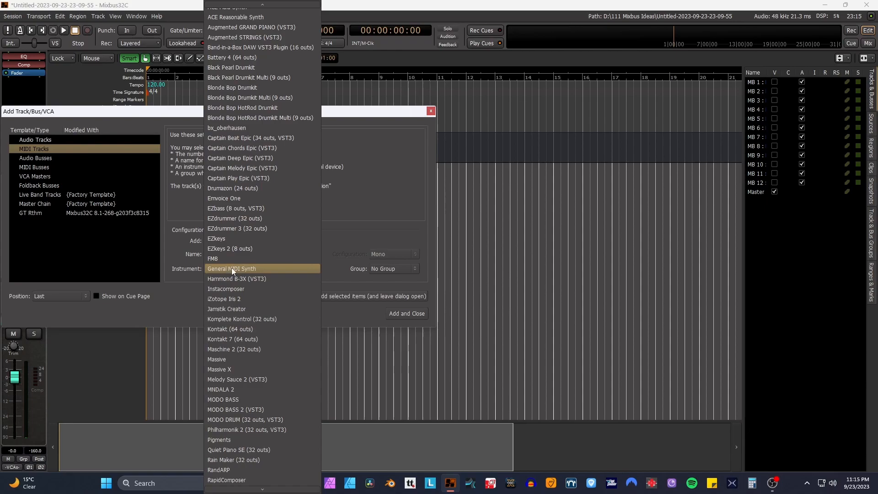
scroll(257, 308, "down", 6)
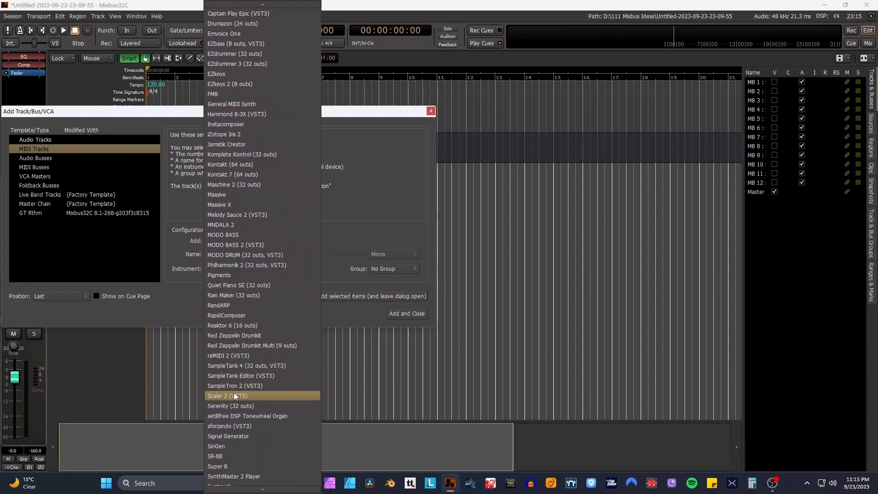
- Add a MIDI track with SampleTank 4 (32 outs, VST3) as its instrument, using the 6 Channels output configuration
left_click(227, 366)
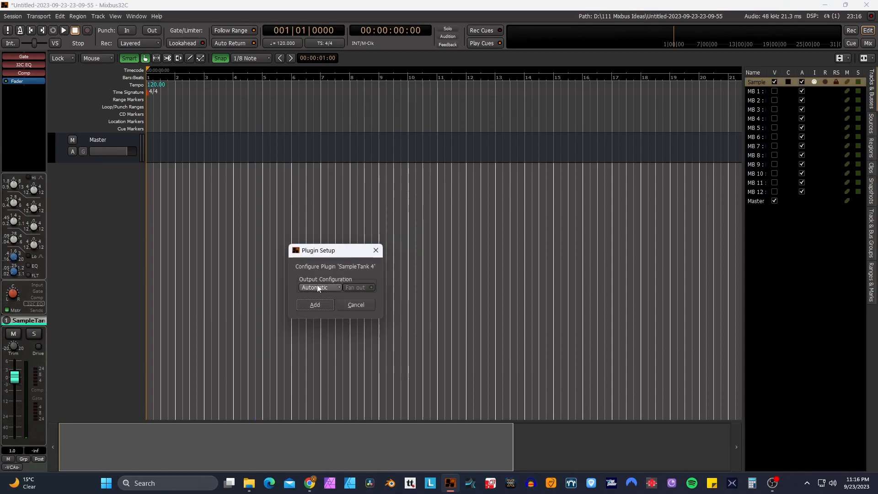
left_click(317, 287)
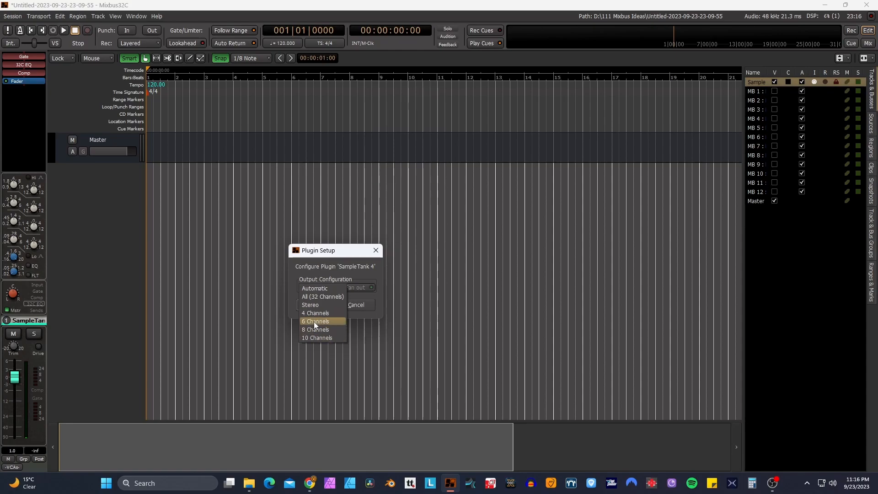
left_click(313, 322)
left_click(316, 304)
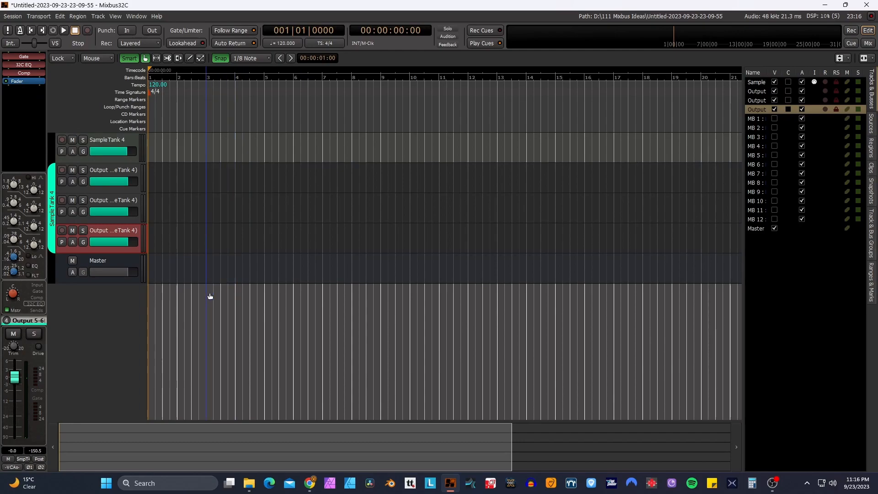
- Rename the three SampleTank 4 output tracks, in order, as Guitar, Piano and Strings
left_click(115, 173, "shift")
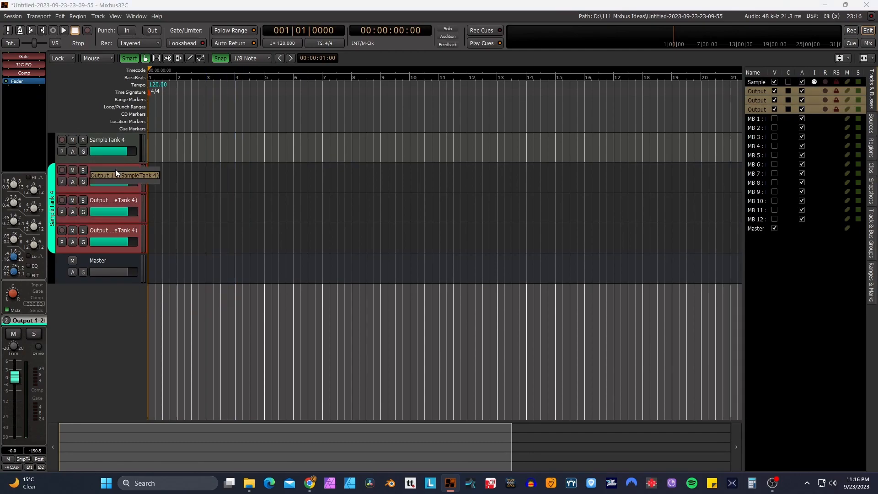
type("Guitar")
key("Return")
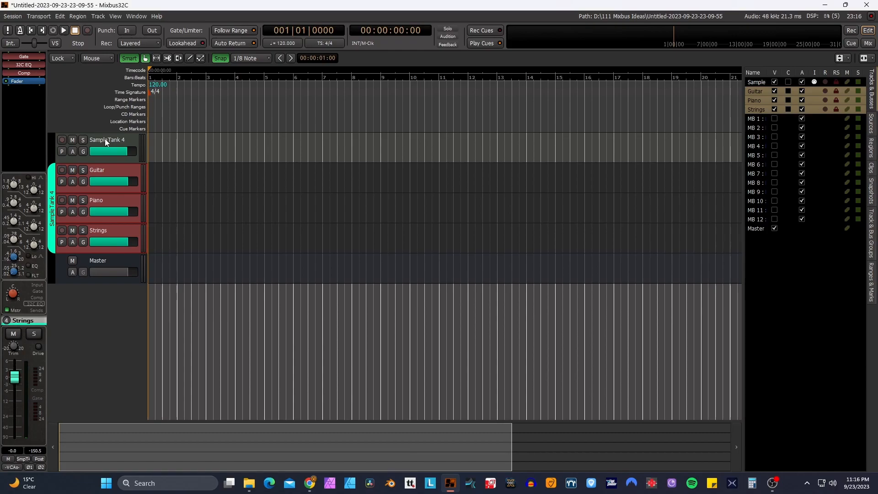
- Open the SampleTank 4 instrument window from the SampleTank 4 track and reposition it
left_click(105, 139)
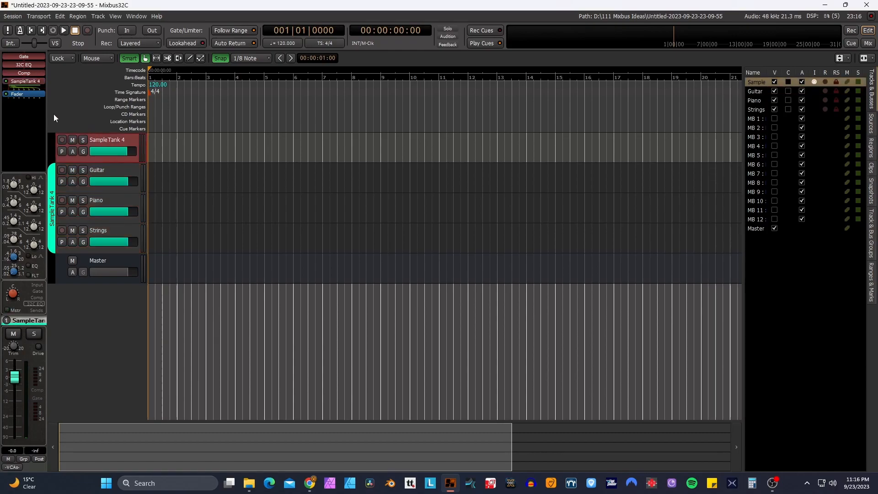
double_click(24, 83)
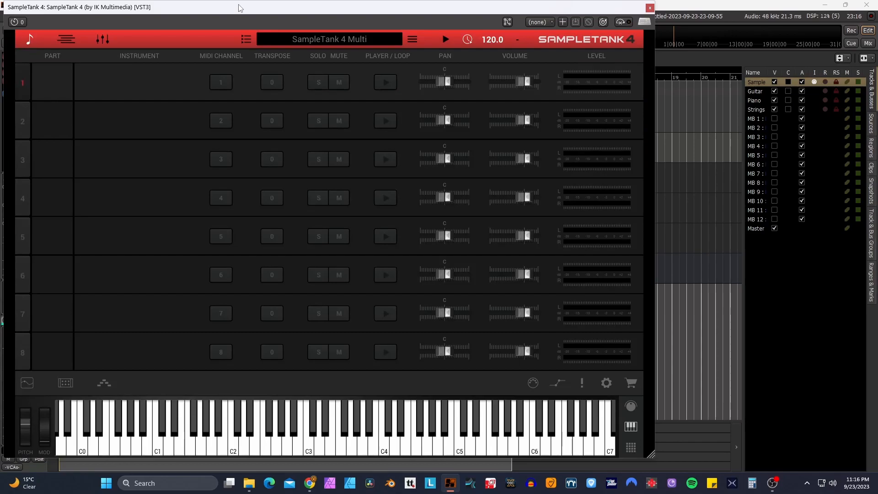
left_click_drag(239, 5, 262, 11)
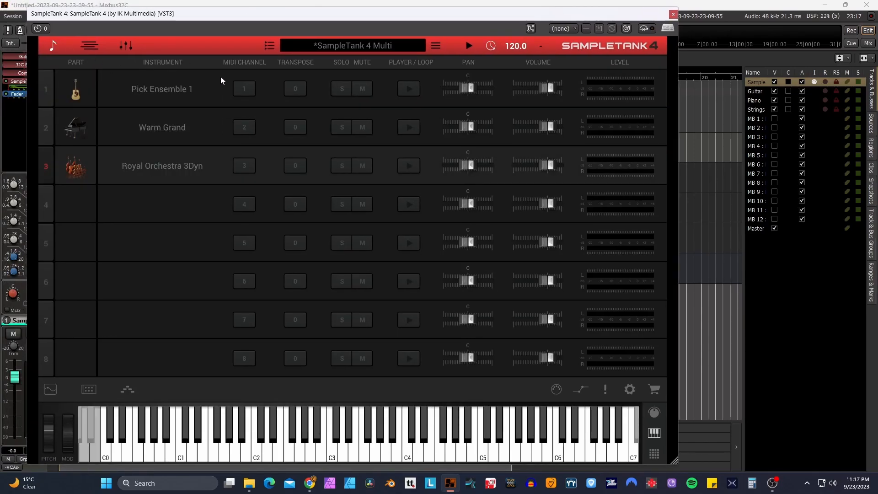
- In SampleTank's mixer, route the piano part to OUT 3-4 and the strings part to OUT 5-6, and close the instrument window
left_click(124, 44)
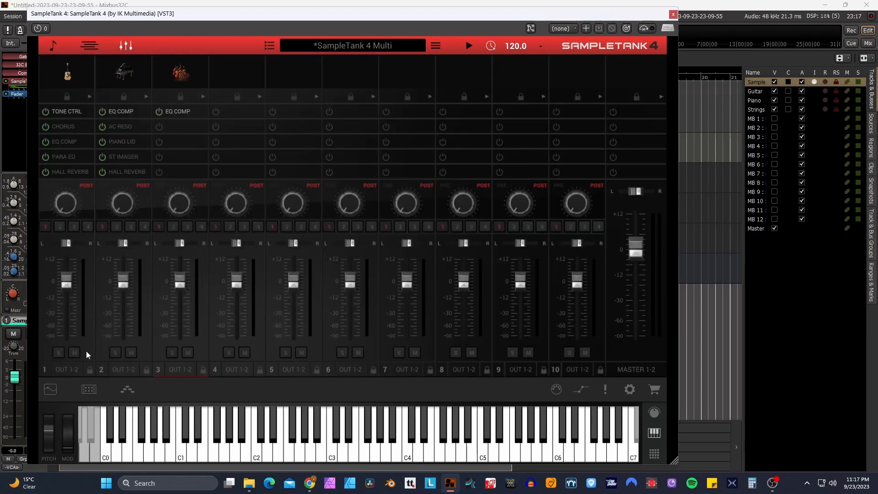
left_click(124, 369)
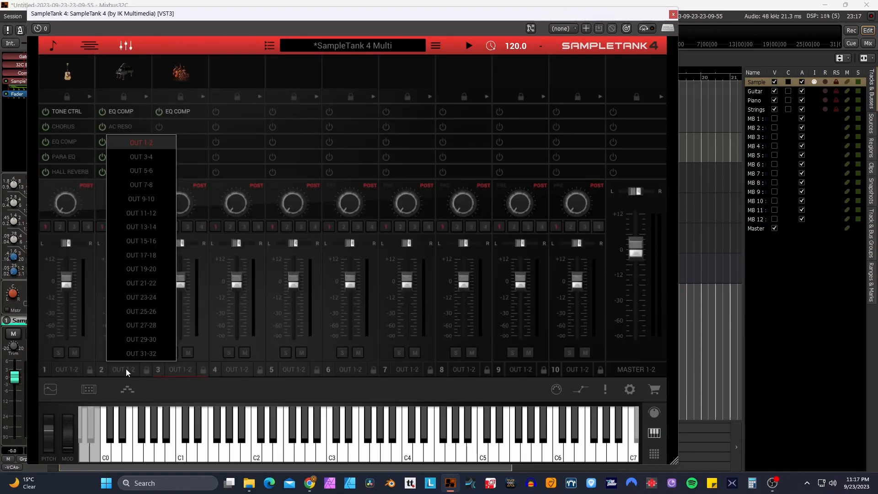
left_click(133, 160)
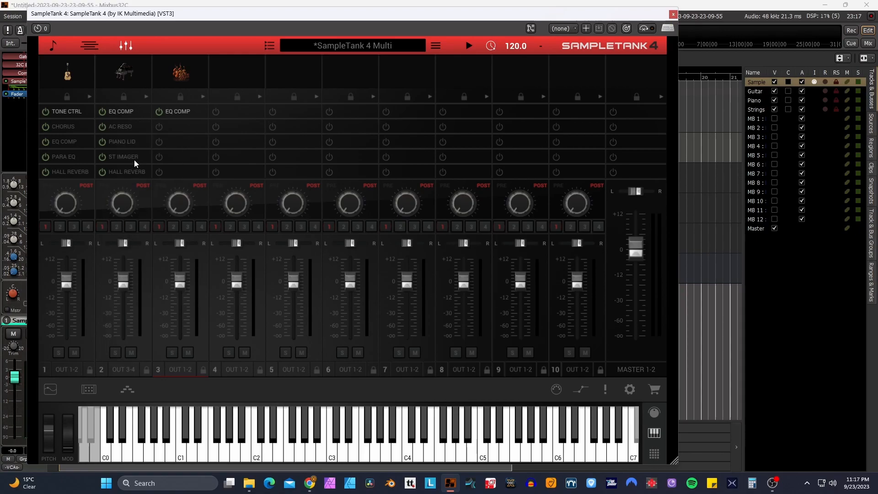
left_click(181, 369)
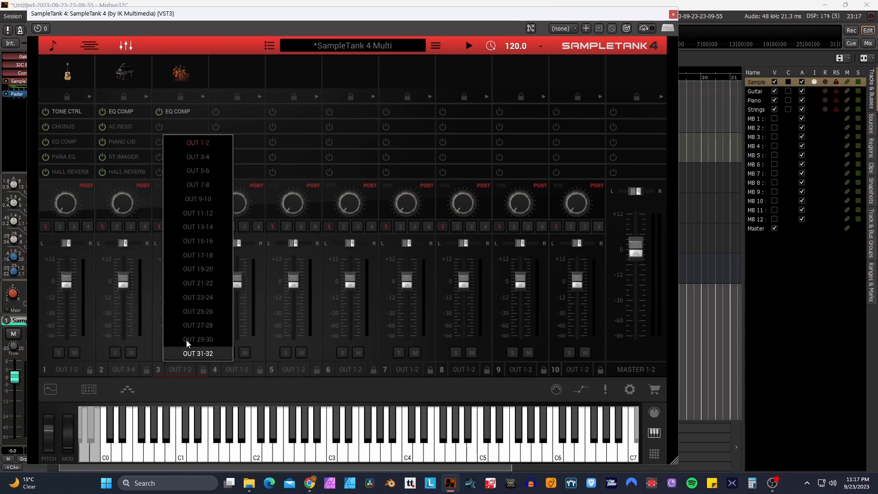
left_click(194, 170)
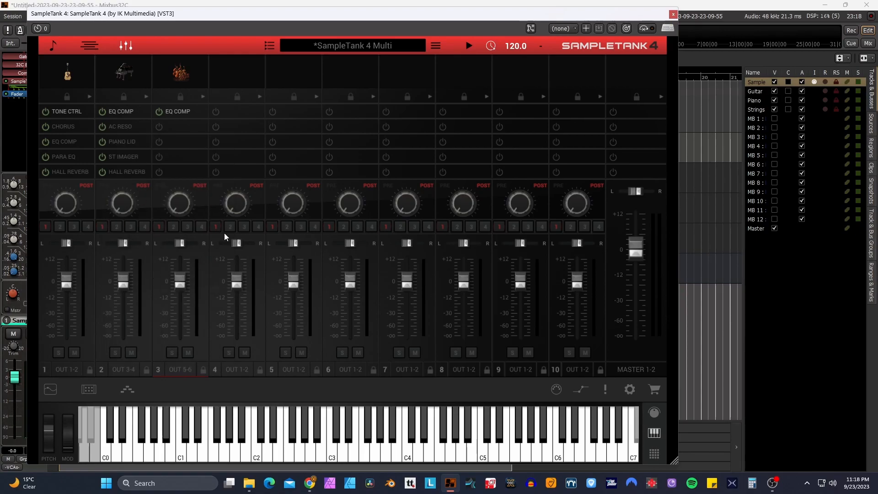
key("ctrl+w")
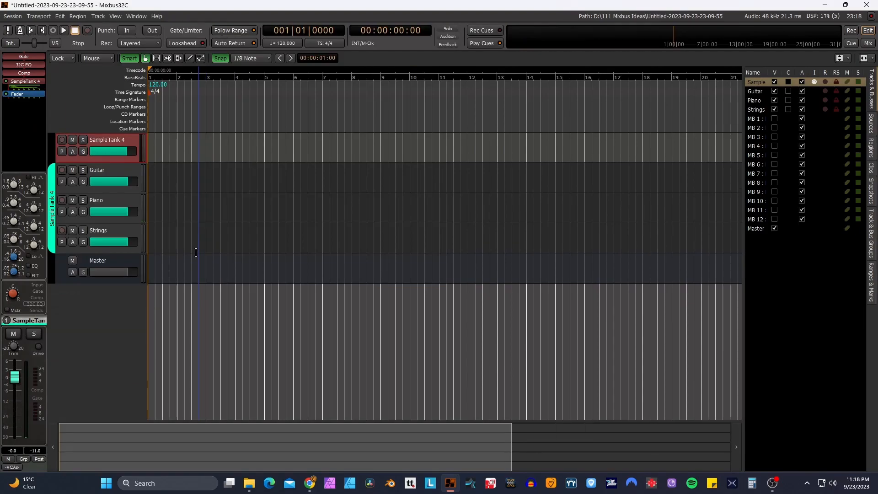
- Add three MIDI tracks named MIDI with the instrument set to none
left_click(101, 319)
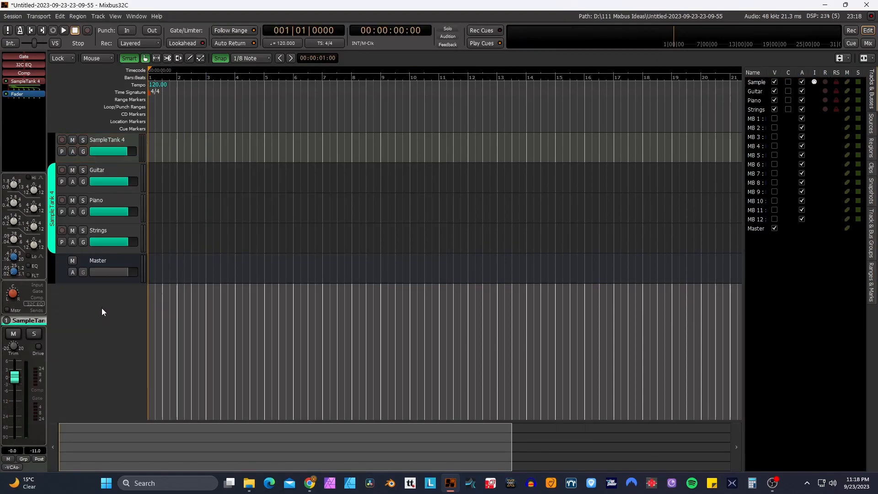
double_click(102, 308)
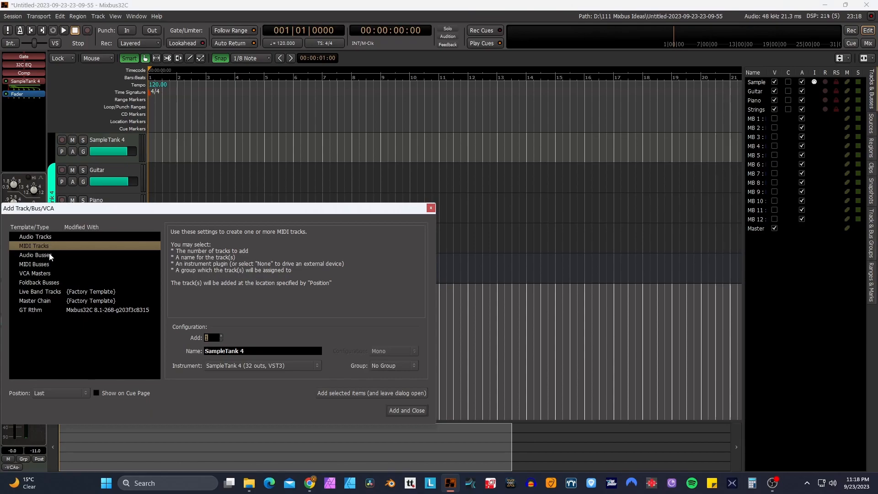
left_click(236, 366)
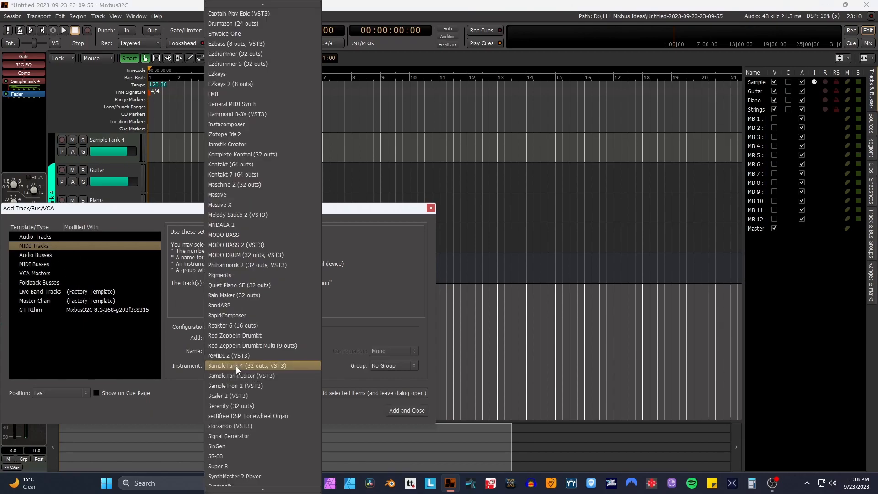
scroll(268, 313, "up", 10)
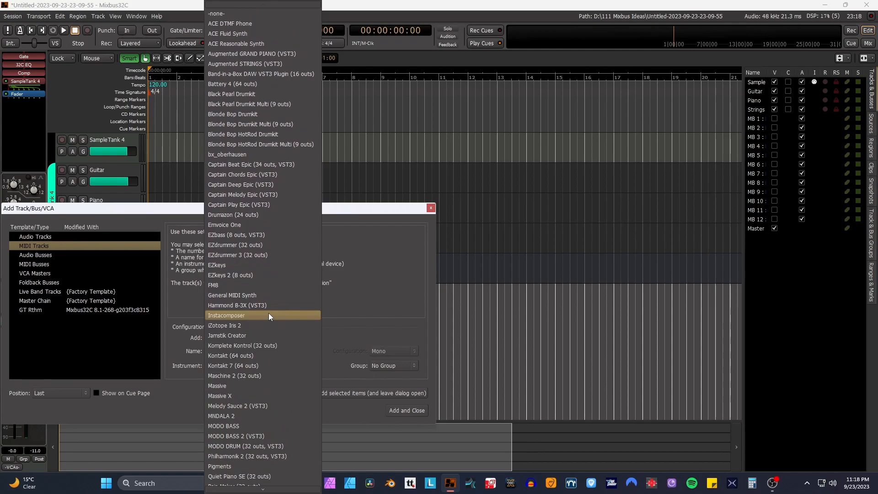
left_click(226, 14)
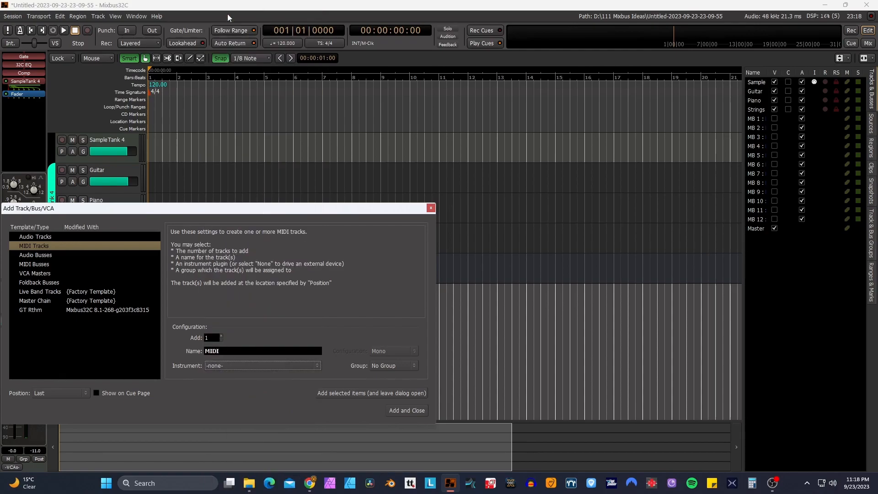
left_click(221, 337)
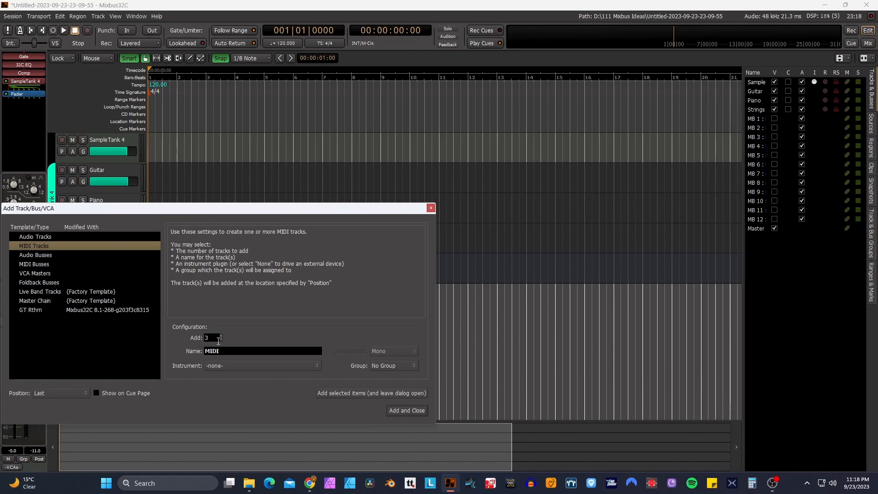
left_click(406, 410)
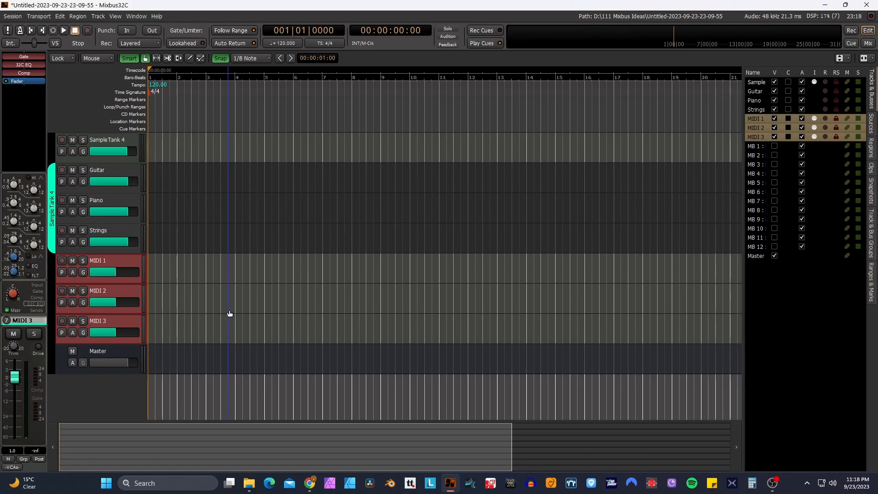
- Move the three new MIDI tracks up so they sit directly below the SampleTank 4 track
key("ctrl+Up")
key("ctrl+Up")
key("ctrl+Up")
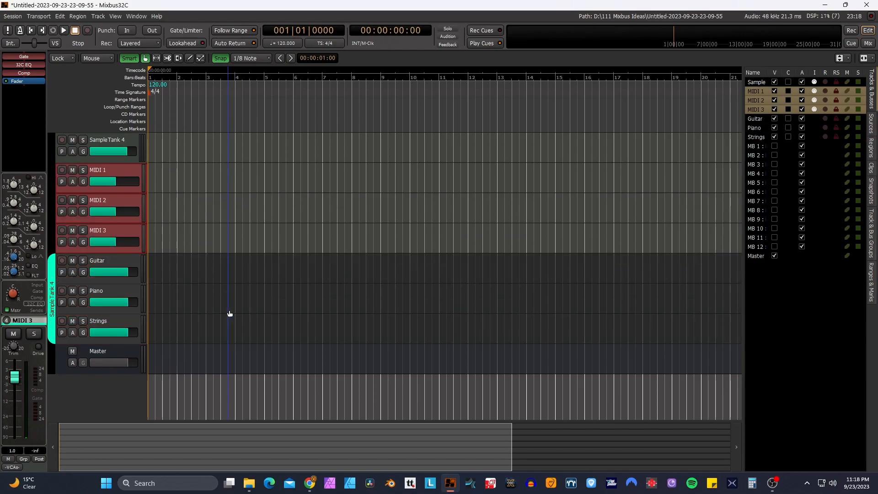
- Rename the three MIDI tracks, in order, as Guitar 1, Piano 1 and Strings 1
left_click(98, 169)
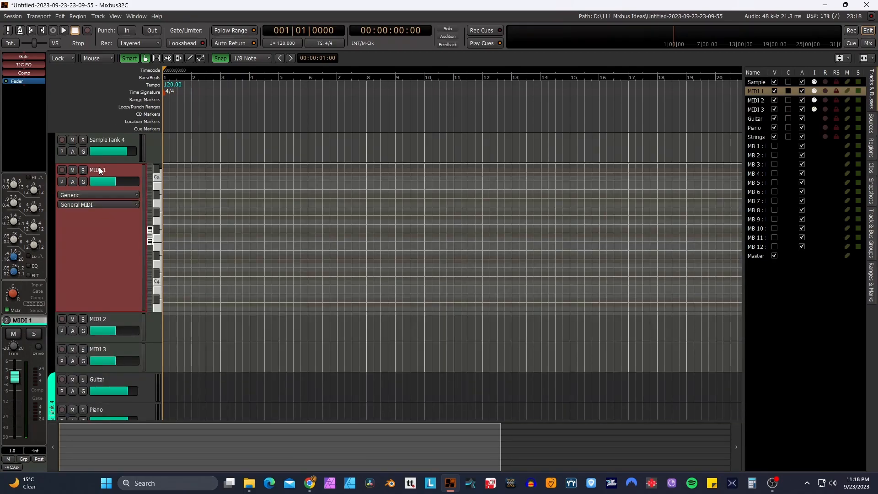
double_click(99, 170)
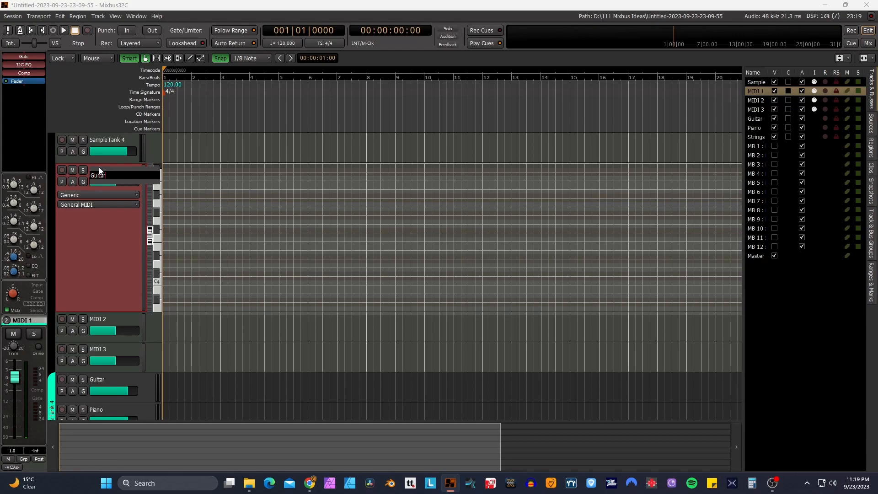
key("Return")
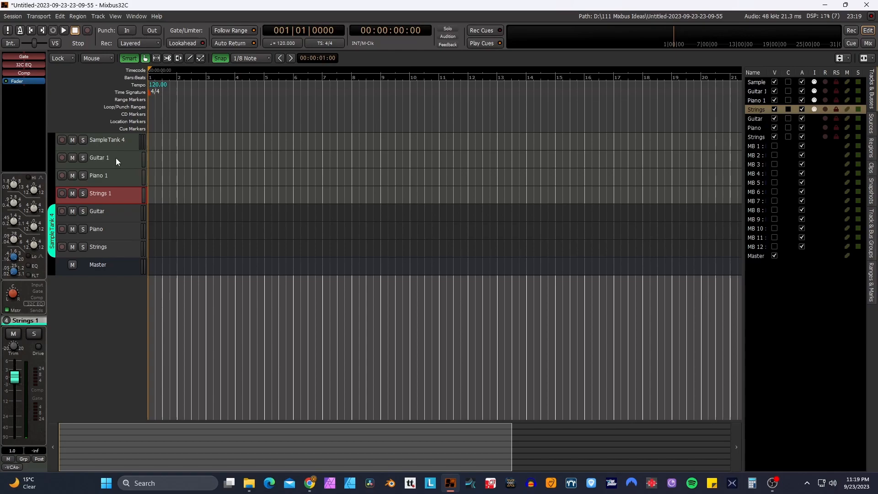
- Force the Guitar 1 track's inbound MIDI to channel 1 and use fixed channel 1 for all its playback
left_click(116, 158)
right_click(117, 158)
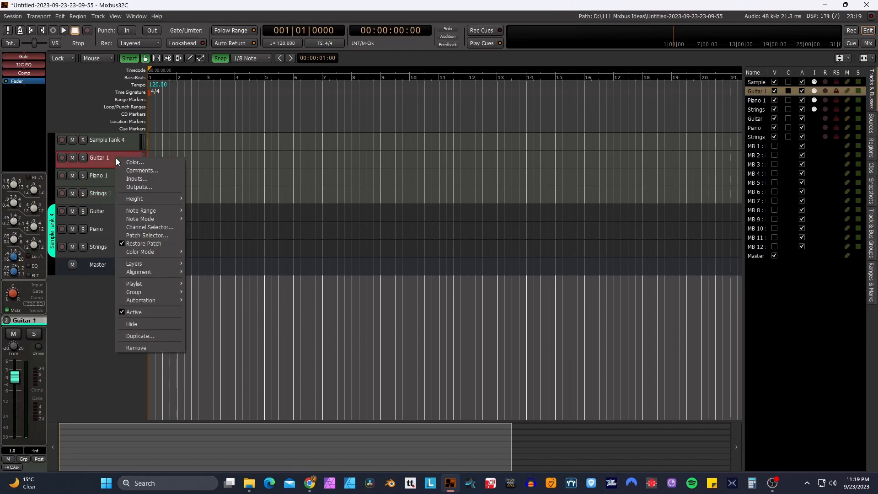
left_click(130, 227)
left_click(72, 205)
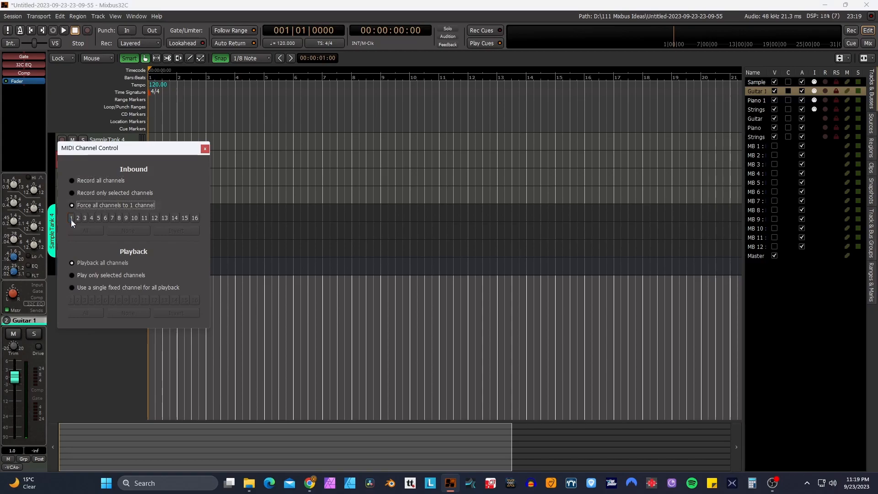
left_click(73, 285)
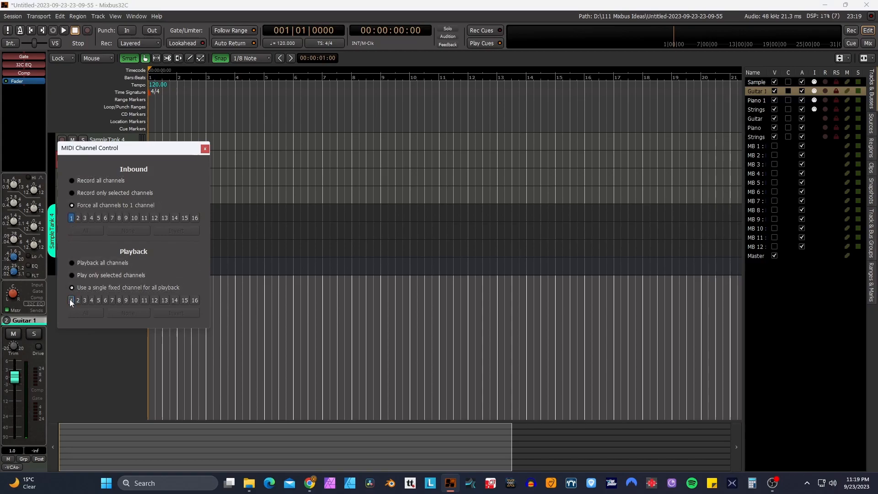
left_click(205, 149)
- Force the Piano 1 track's inbound MIDI to channel 2 and use a single fixed channel for all its playback
right_click(115, 177)
left_click(126, 247)
left_click(77, 223)
left_click(80, 237)
left_click(75, 306)
left_click(207, 166)
- Force the Strings 1 track's inbound MIDI to channel 3 and use a single fixed channel for all its playback
right_click(114, 194)
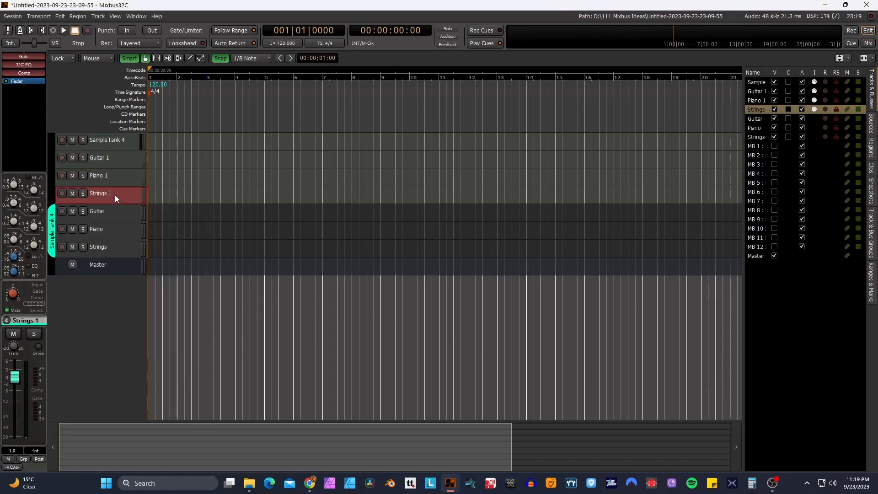
left_click(136, 265)
left_click(76, 242)
left_click(90, 254)
left_click(77, 323)
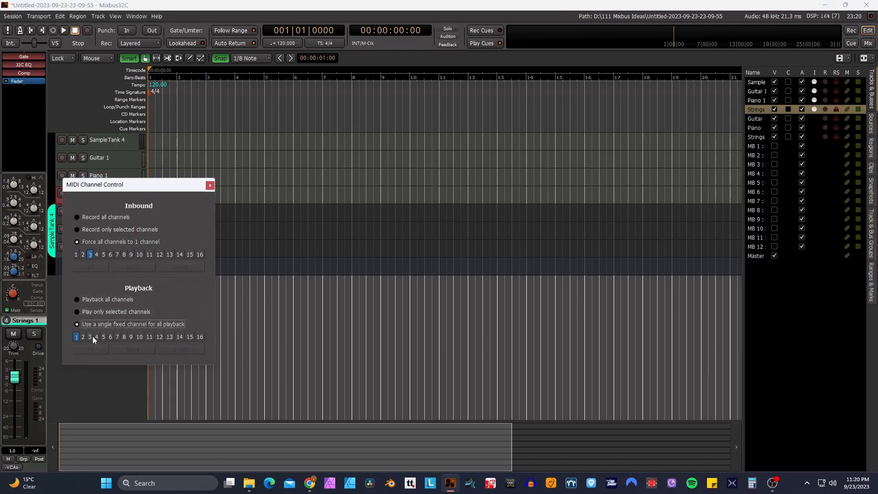
left_click(209, 184)
- Connect the Guitar 1, Piano 1 and Strings 1 track outputs to the SampleTank 4 track's MIDI input
left_click(102, 140)
right_click(100, 141)
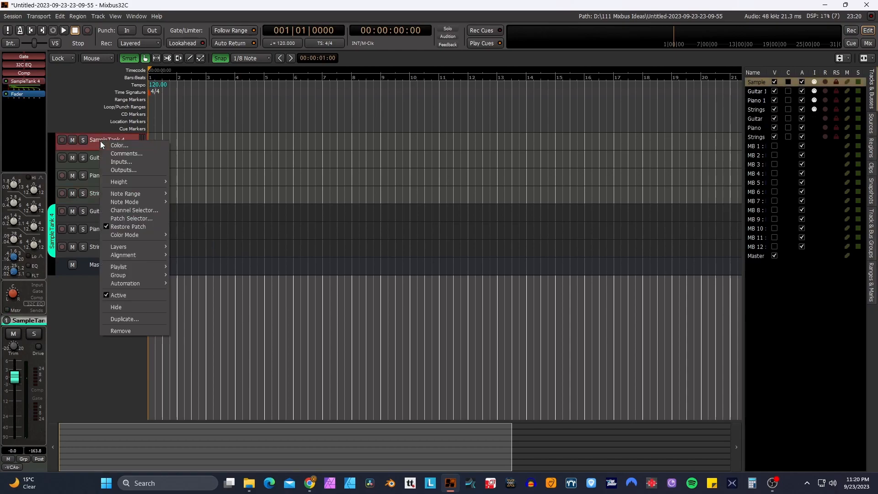
left_click(114, 162)
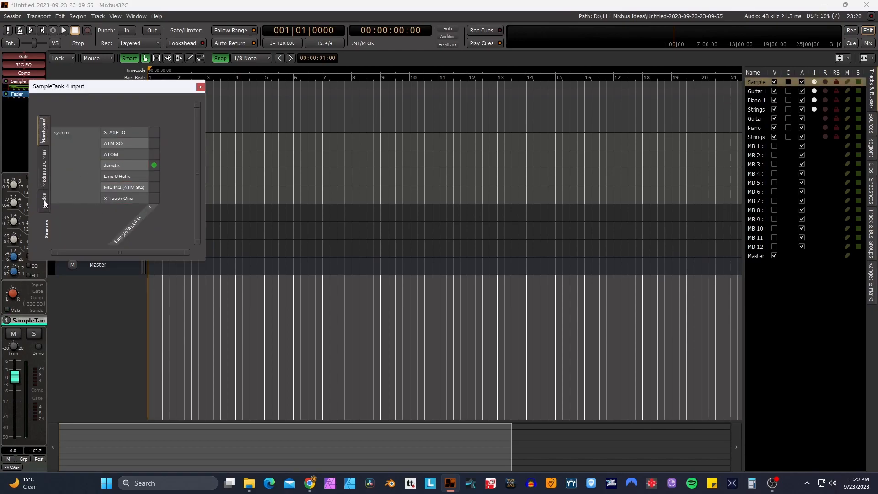
left_click(44, 202)
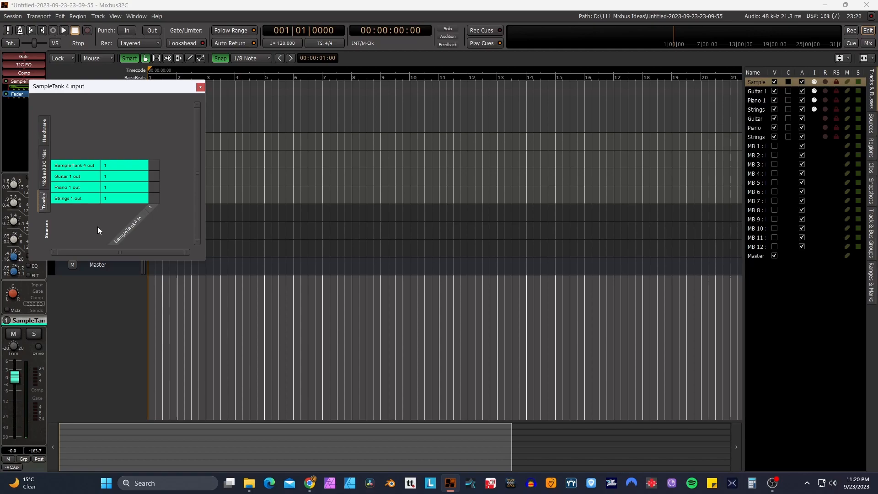
left_click(155, 176)
left_click(156, 187)
left_click(154, 197)
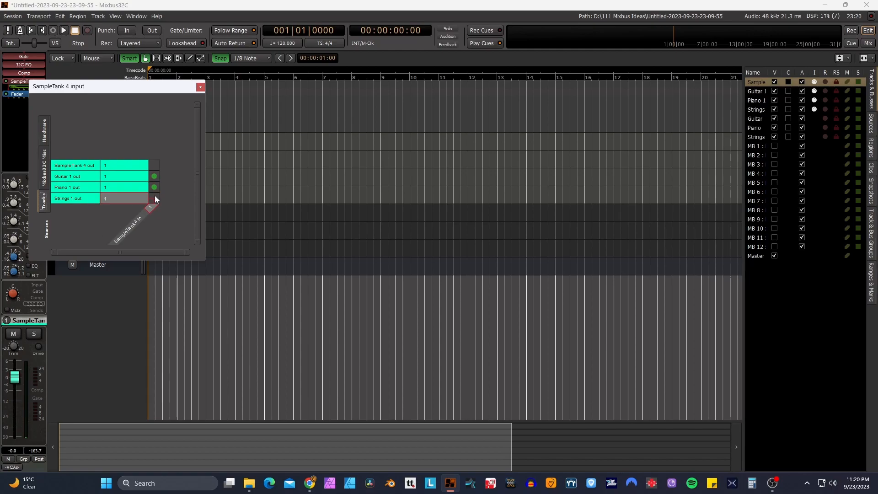
- Check SampleTank 4's MIDI input connections and its output connections to the Guitar, Piano and Strings tracks
left_click(154, 180)
left_click(154, 176)
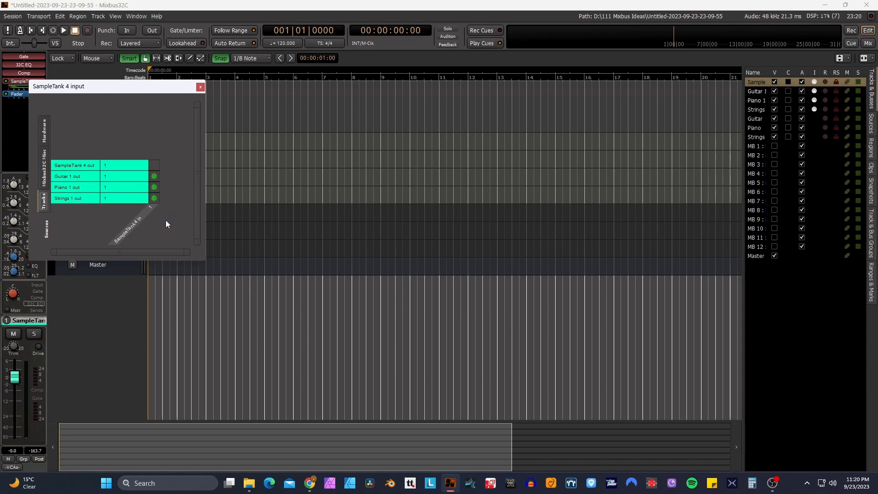
left_click(200, 87)
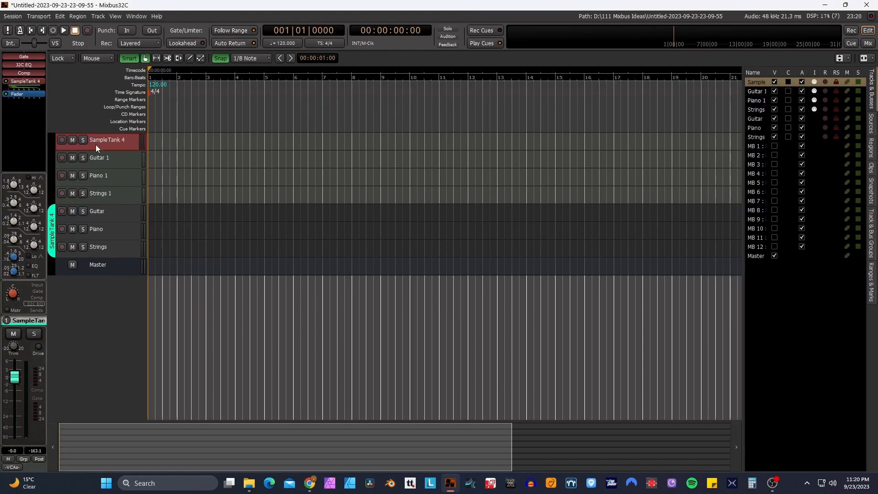
right_click(114, 142)
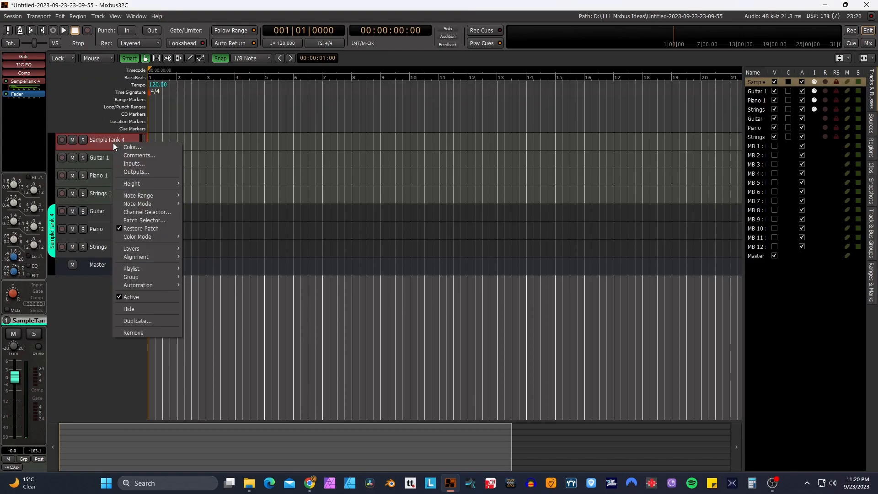
left_click(125, 171)
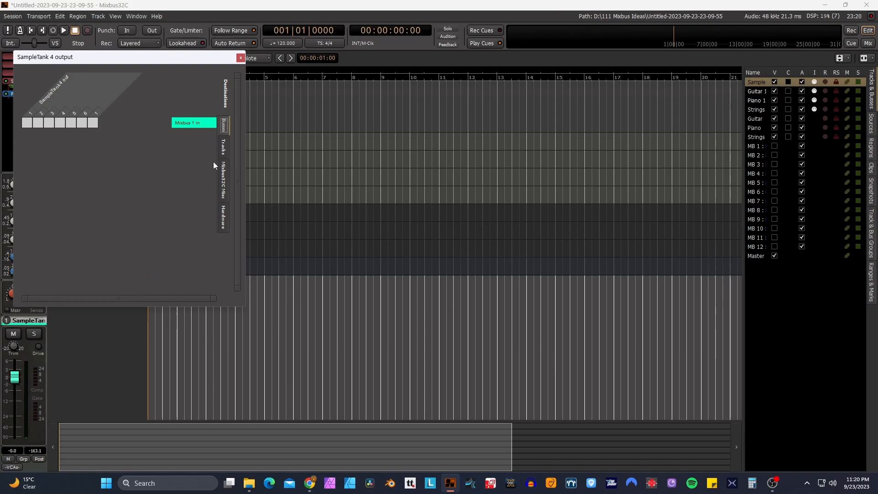
left_click(223, 147)
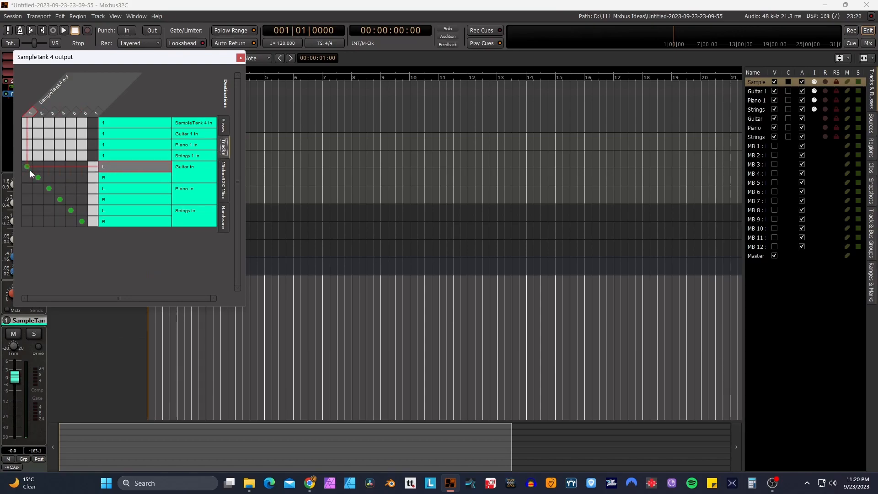
left_click(240, 58)
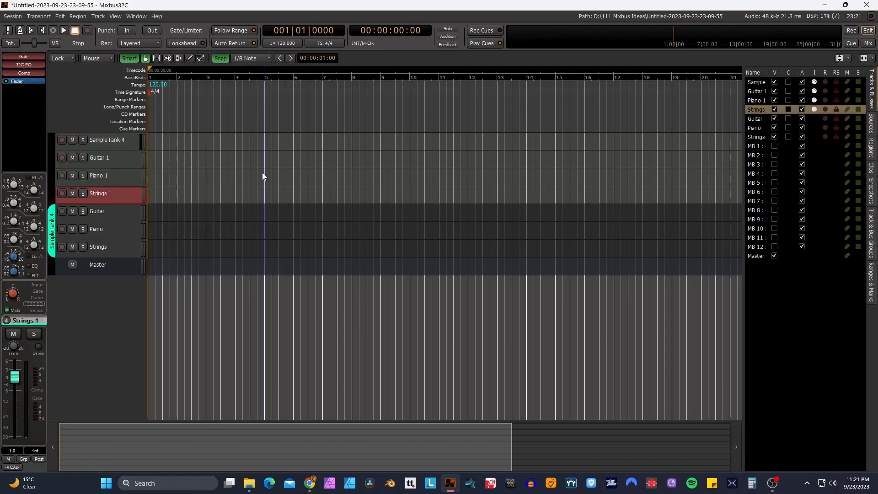
- Show the mixer strips' input controls and connect the Jamstik hardware MIDI port to the SampleTank 4 track's input
key("alt+m")
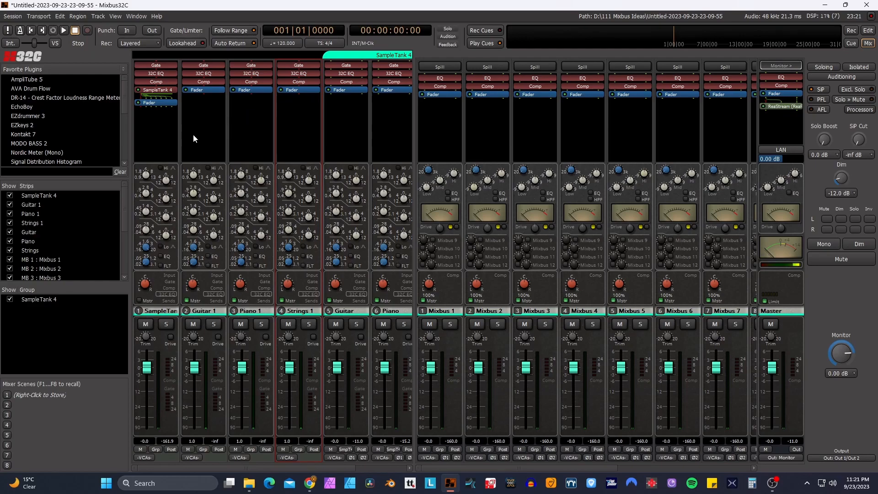
left_click(168, 275)
left_click(148, 76)
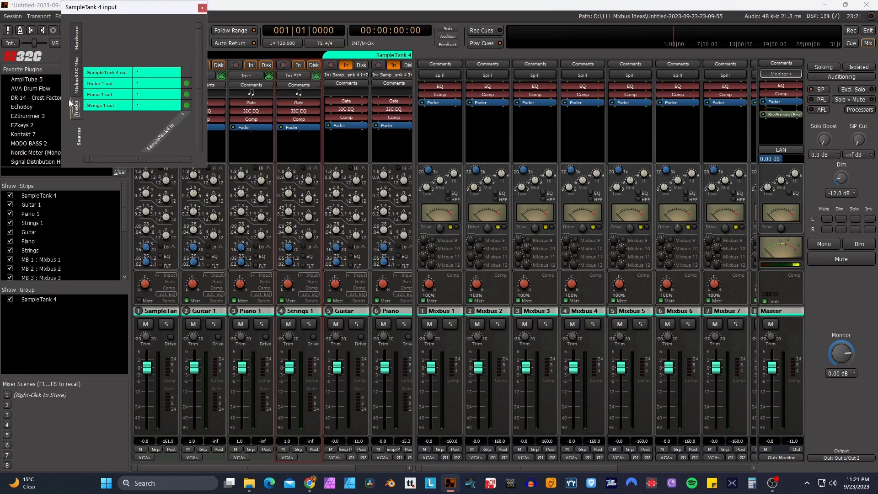
left_click(77, 35)
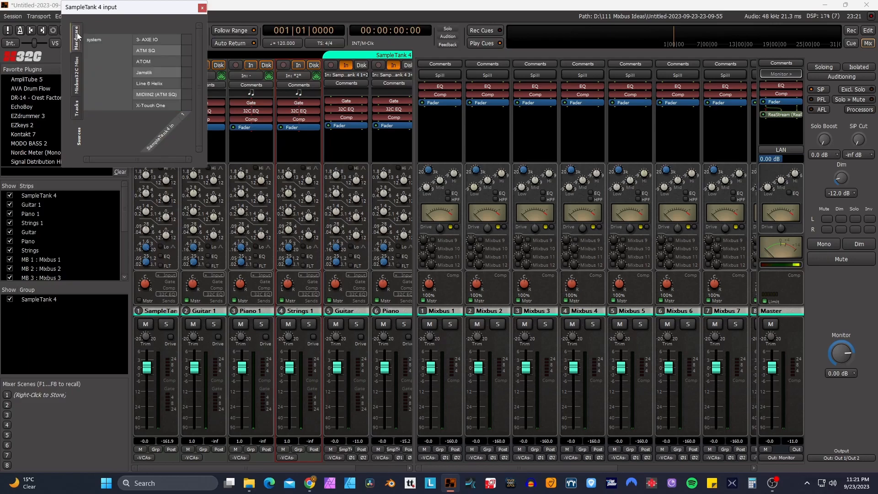
left_click(187, 72)
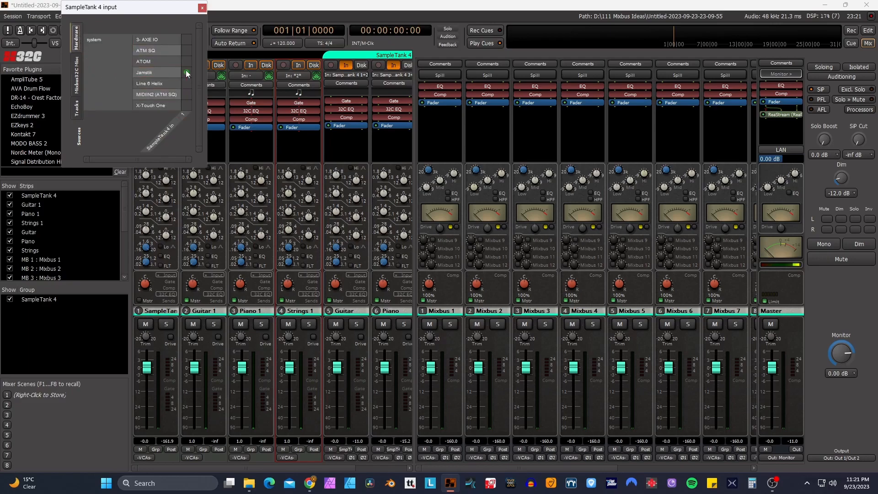
left_click(202, 7)
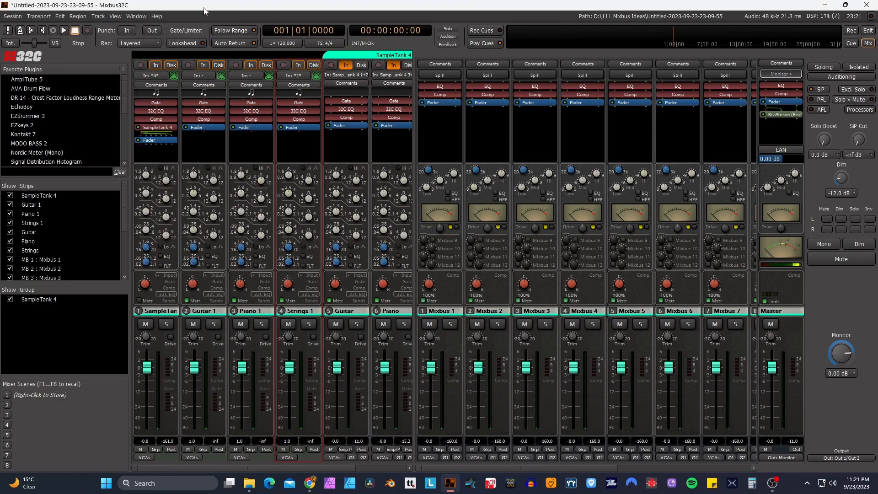
- Set Jamstik as the MIDI input of the Guitar 1 and Piano 1 tracks and check the Strings 1 input connections
left_click(201, 74)
left_click(243, 82)
left_click(293, 83)
left_click(309, 8)
left_click(174, 75)
- Review the MIDI port configuration in the preferences, including which input follows the selection, and return to the editor
left_click(60, 16)
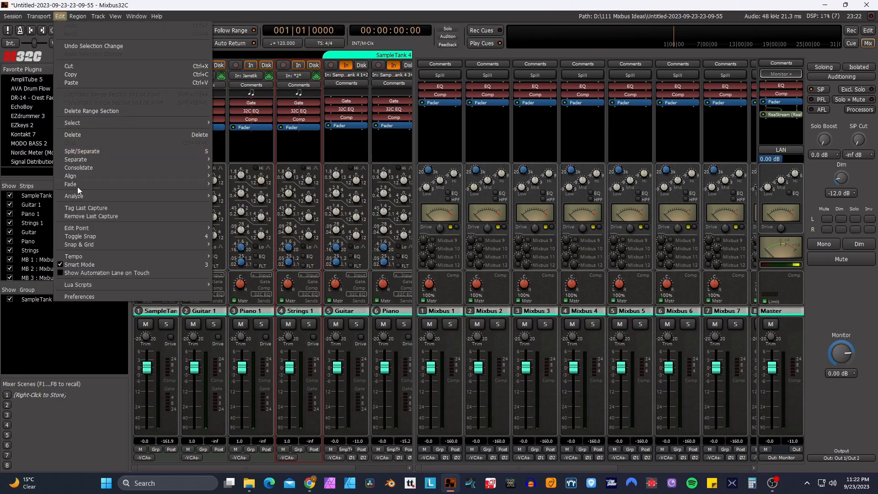
left_click(80, 296)
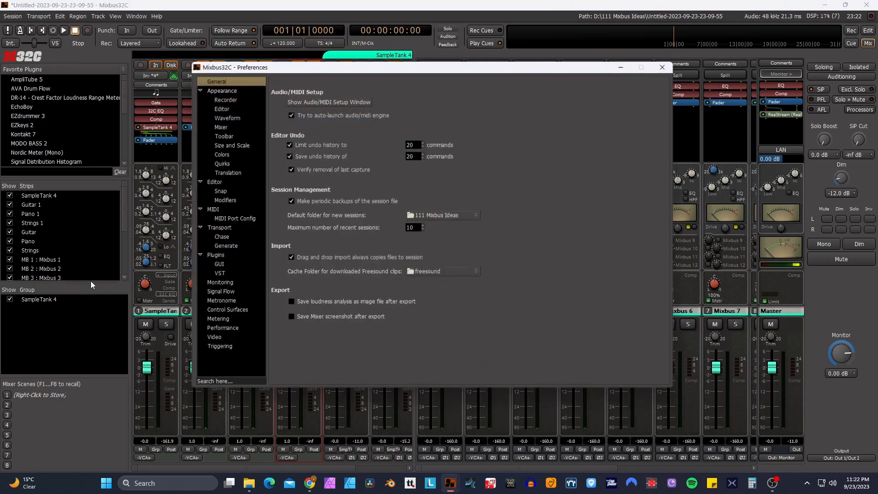
left_click(212, 209)
left_click(223, 219)
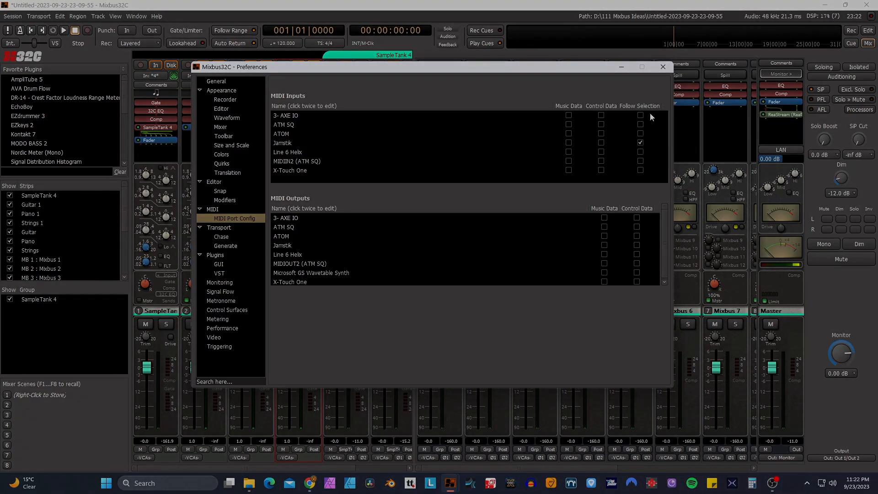
left_click(663, 68)
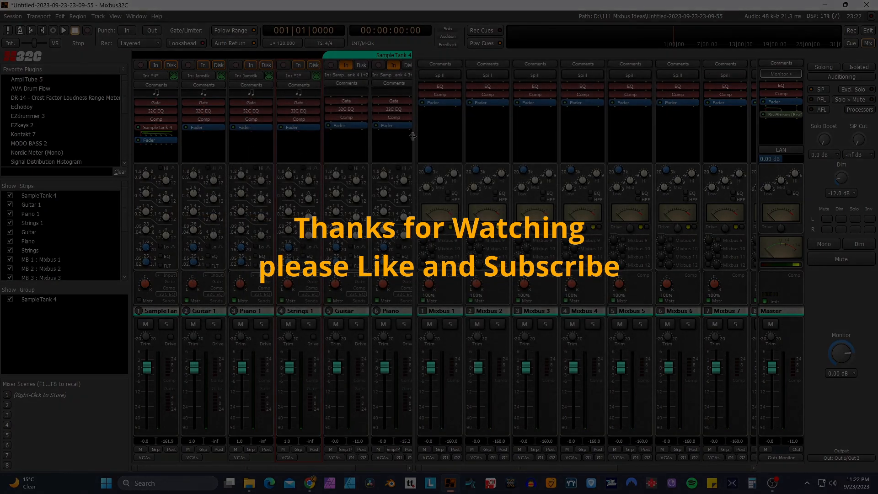
left_click(869, 32)
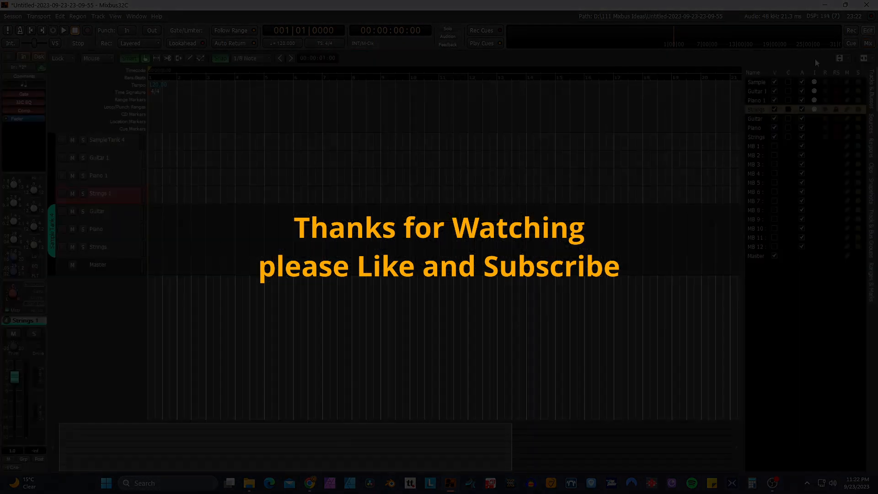